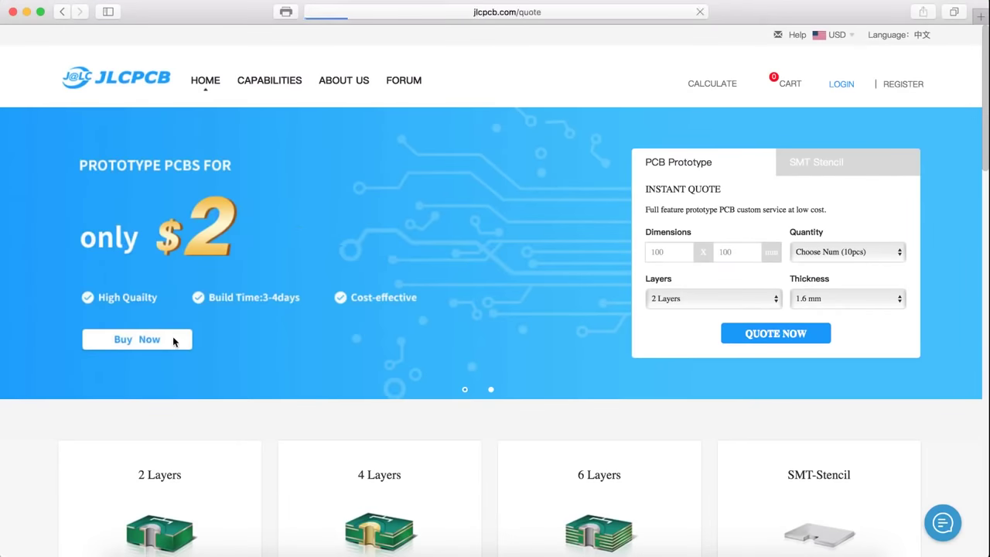
# Step: Look over the PCB quote options on the JLCPCB quote page and open the SMT-Stencil quote
pyautogui.scroll(-3, 351, 282)
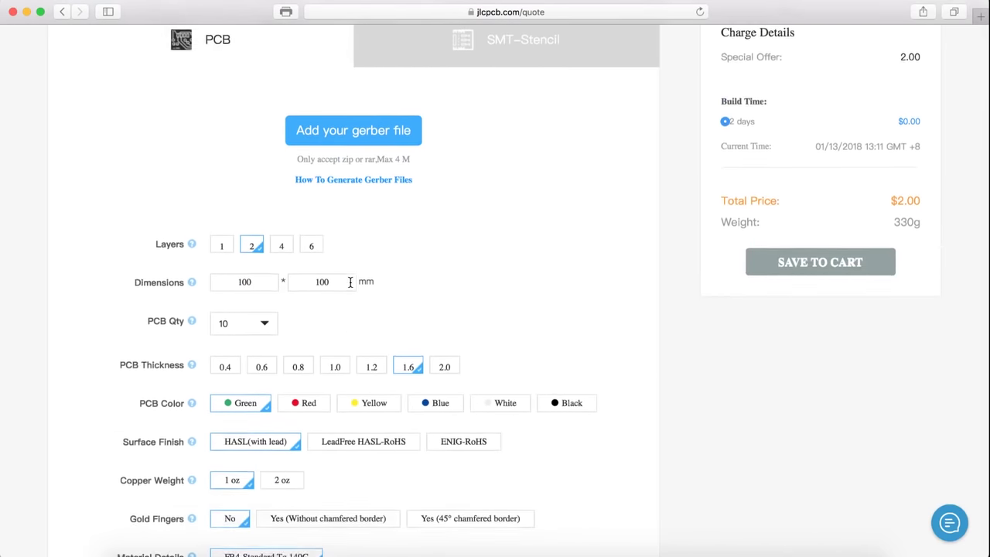
pyautogui.scroll(-3, 349, 284)
pyautogui.scroll(3, 348, 284)
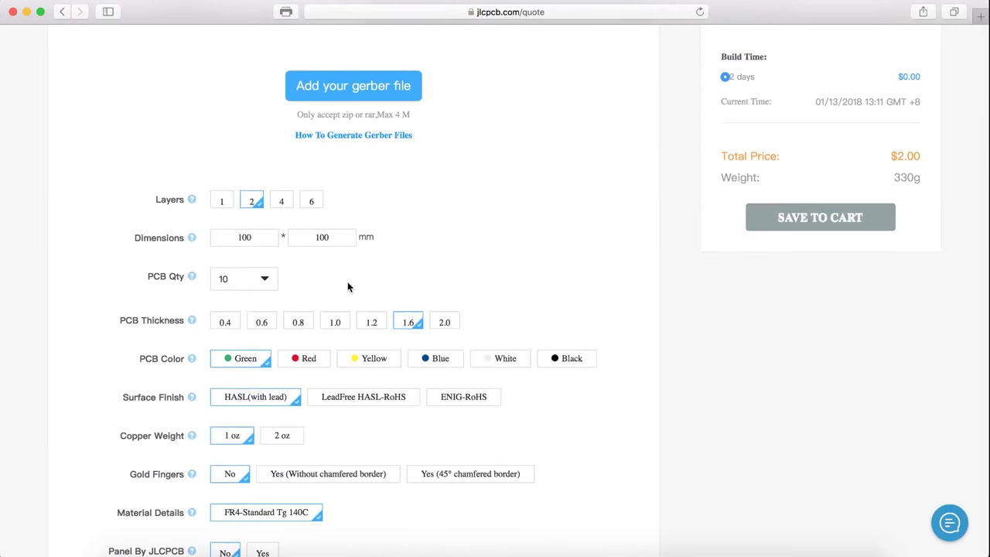
pyautogui.scroll(4, 329, 242)
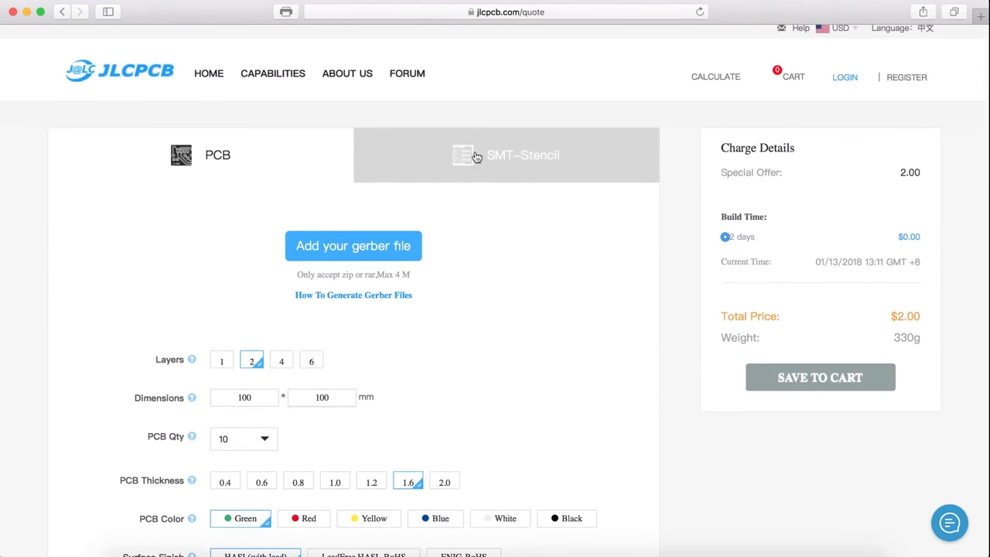
pyautogui.click(479, 152)
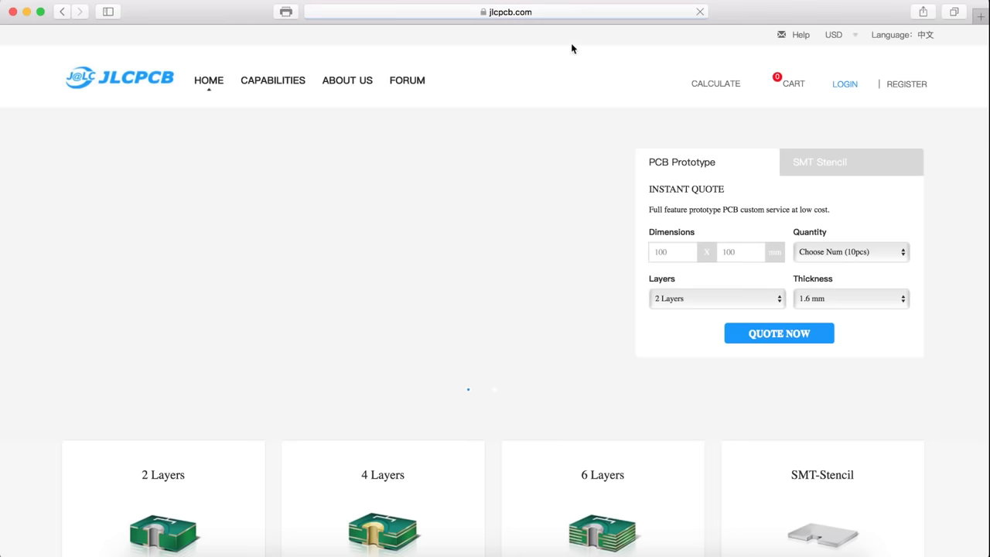
# Step: Open the EasyEDA online editor from JLCPCB's family sites links and create a new PCB
pyautogui.scroll(-15, 522, 91)
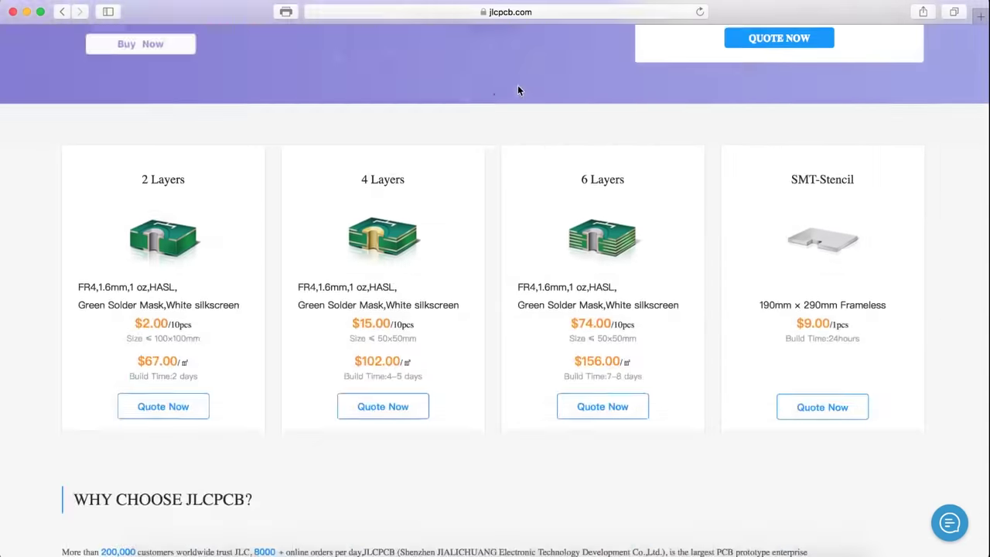
pyautogui.scroll(-1, 517, 90)
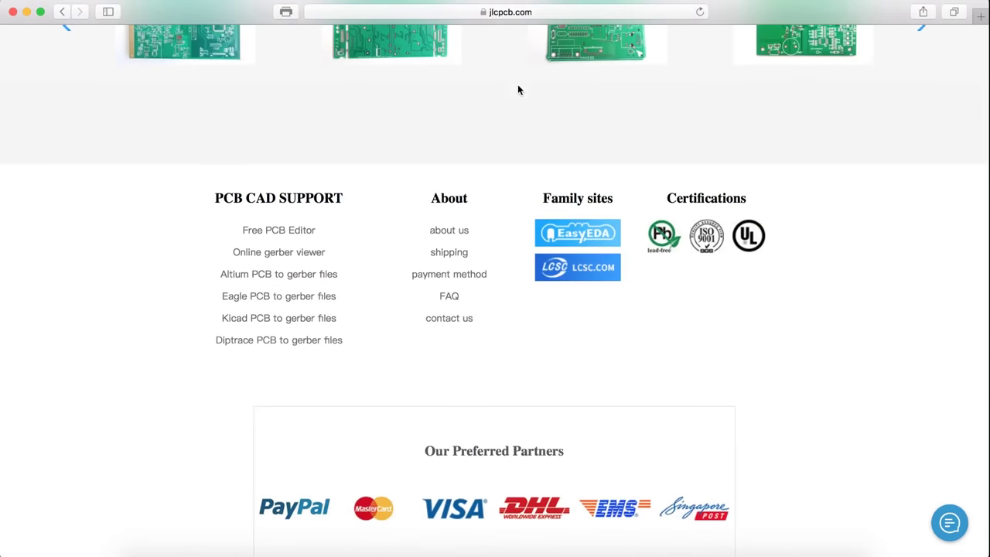
pyautogui.click(572, 229)
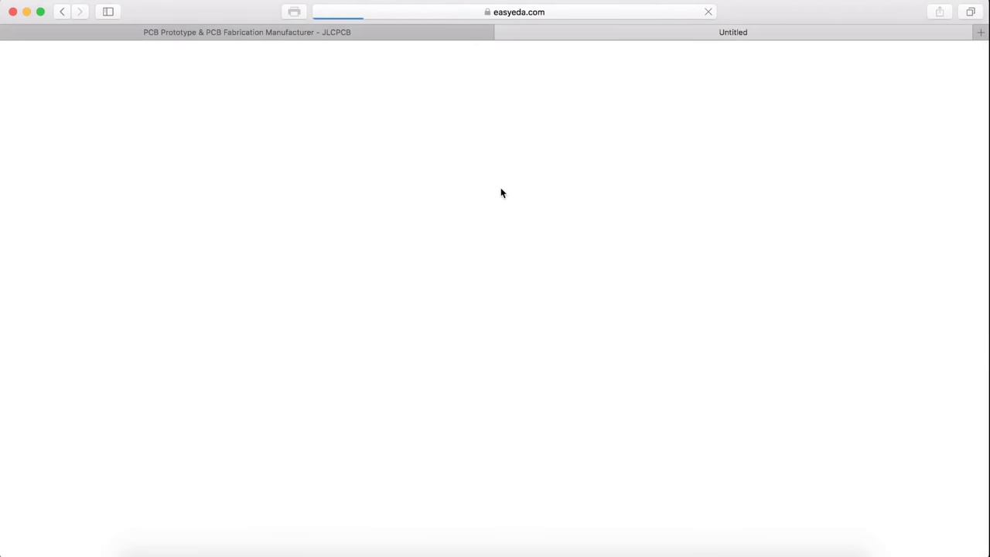
pyautogui.scroll(-1, 446, 322)
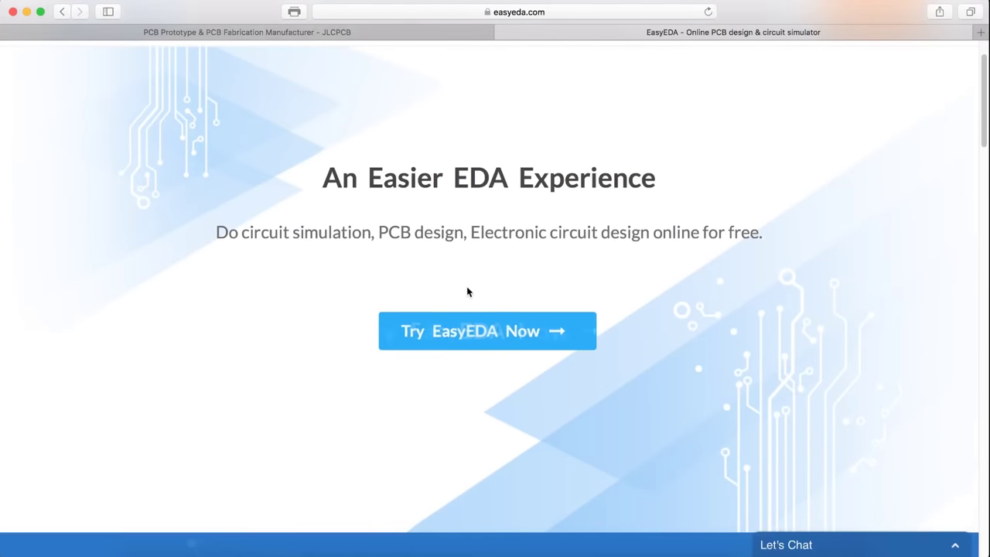
pyautogui.click(477, 329)
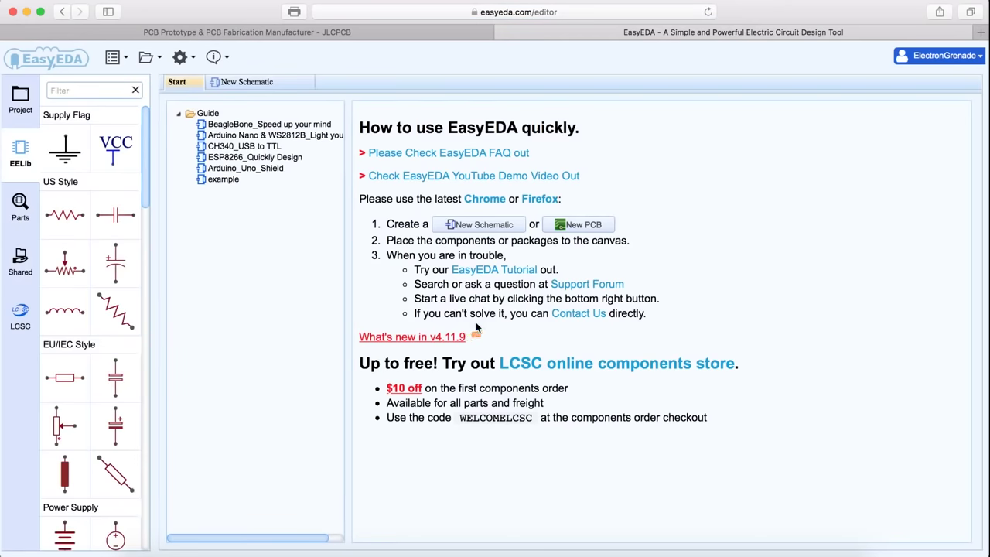
pyautogui.click(582, 226)
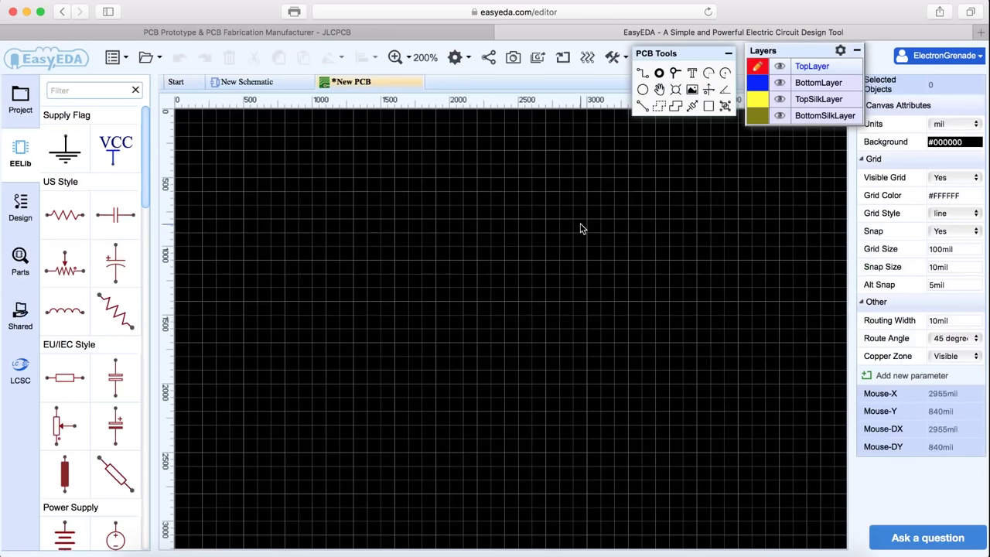
pyautogui.scroll(3, 394, 239)
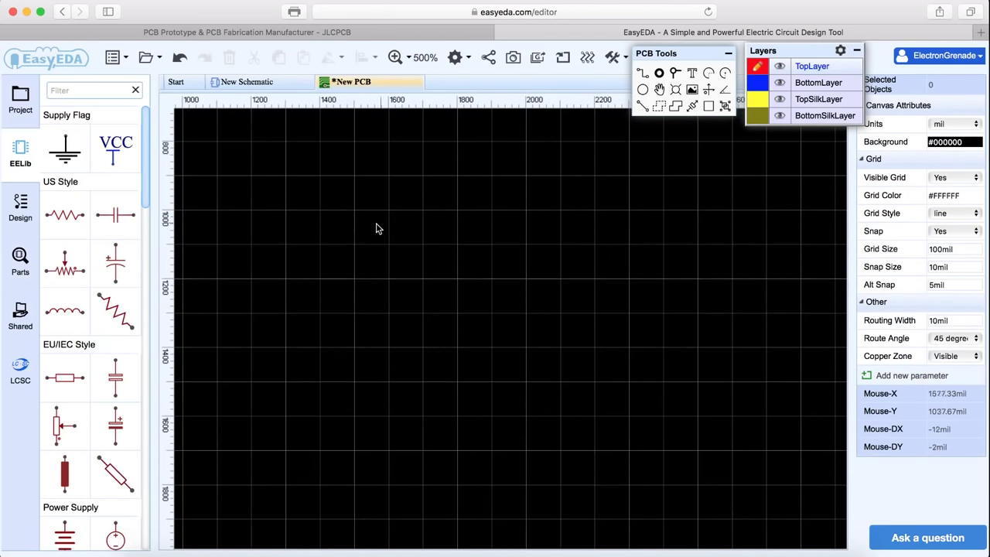
# Step: Visit the LCSC component store, browse its resistors and open the product page of the 49.9Ω ±0.5% 25ppm resistor
pyautogui.click(21, 370)
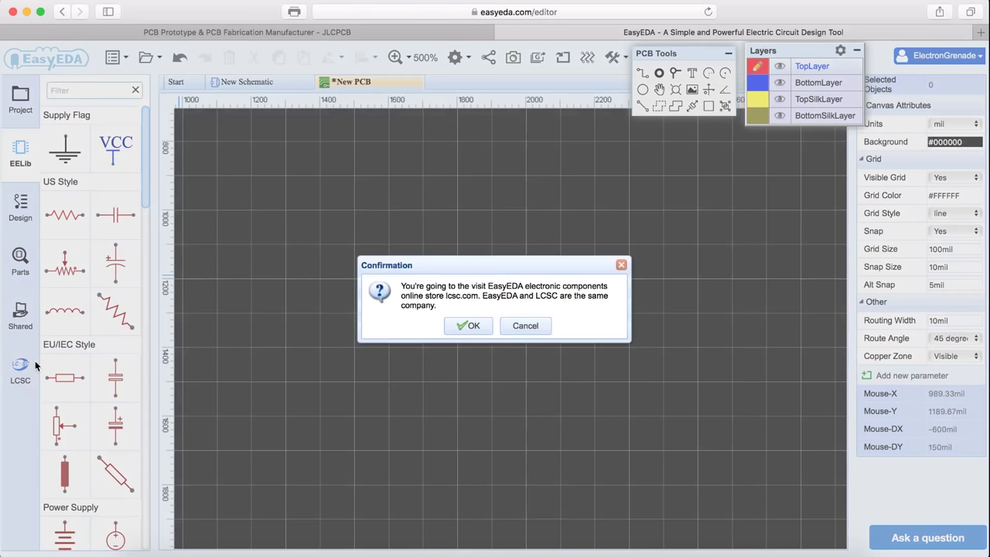
pyautogui.click(470, 328)
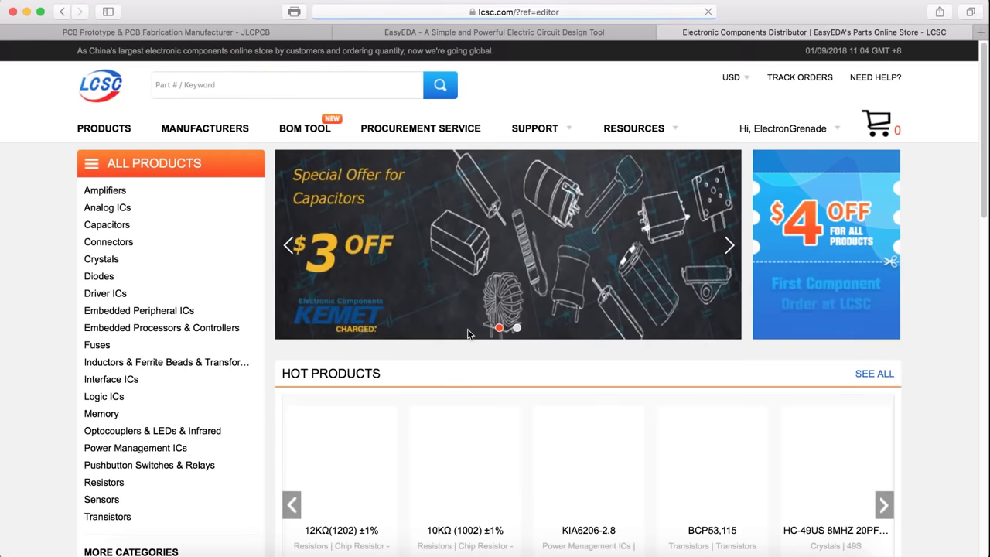
pyautogui.scroll(-3, 139, 266)
pyautogui.click(102, 369)
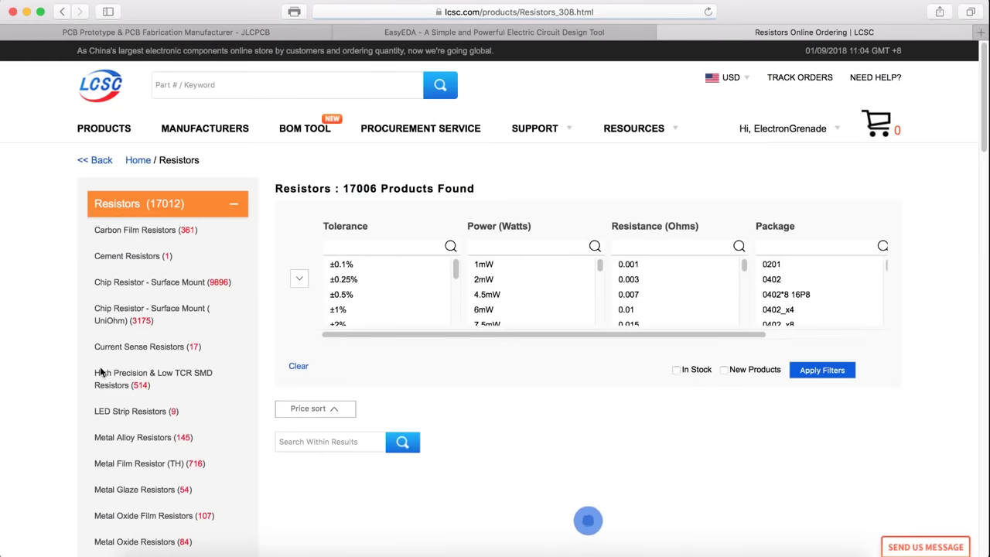
pyautogui.scroll(-5, 302, 147)
pyautogui.write('49.9')
pyautogui.press('Return')
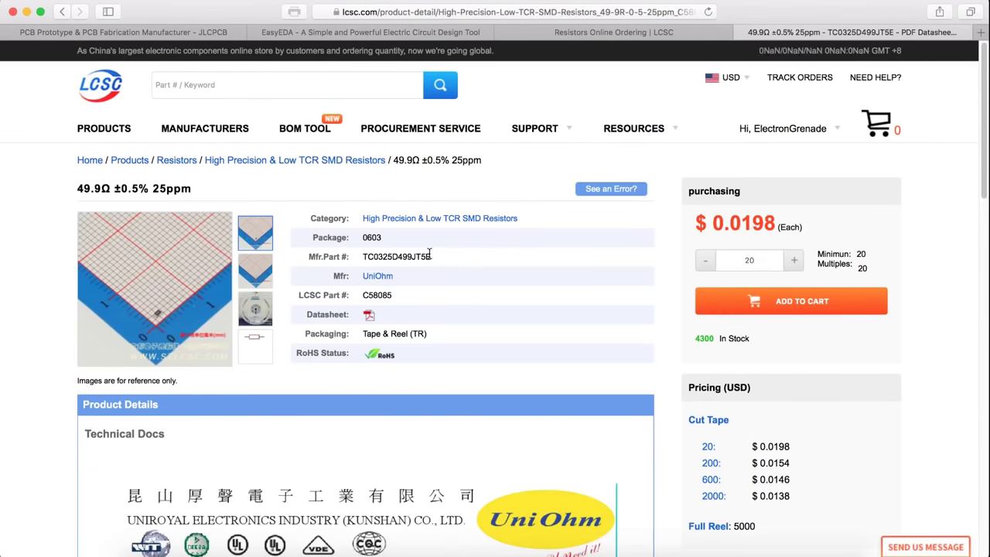
# Step: Copy the resistor's manufacturer part number TC0325D499JT5E and return to the EasyEDA editor
pyautogui.rightClick(371, 258)
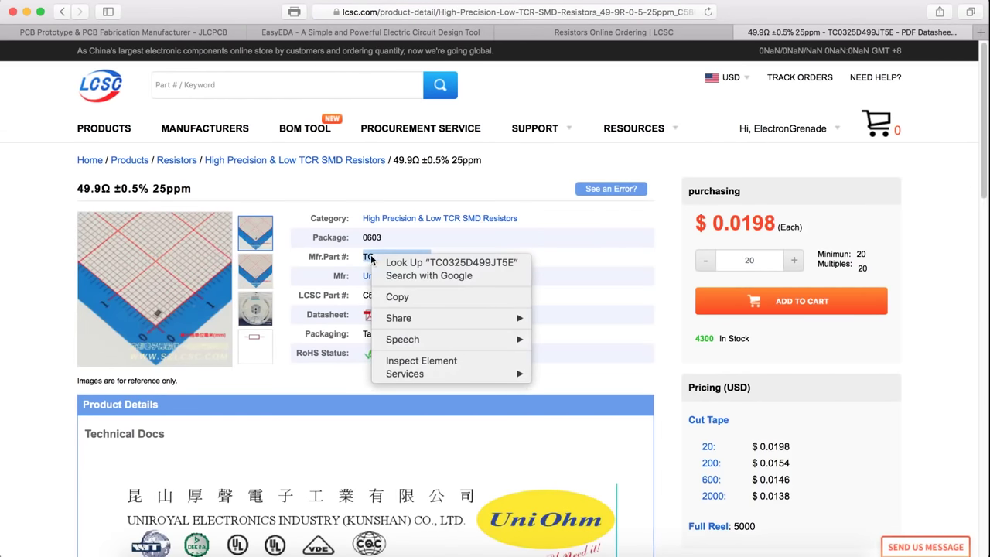
pyautogui.click(398, 297)
pyautogui.click(437, 33)
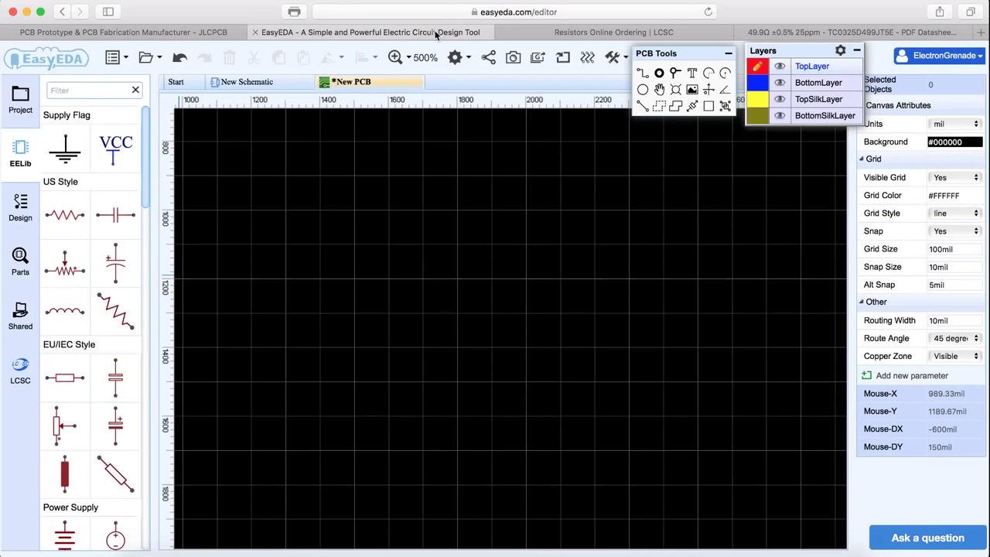
# Step: Search the parts library for TC0325D499JT5E and choose the UniOhm 0603 resistor for placement on the PCB
pyautogui.click(19, 263)
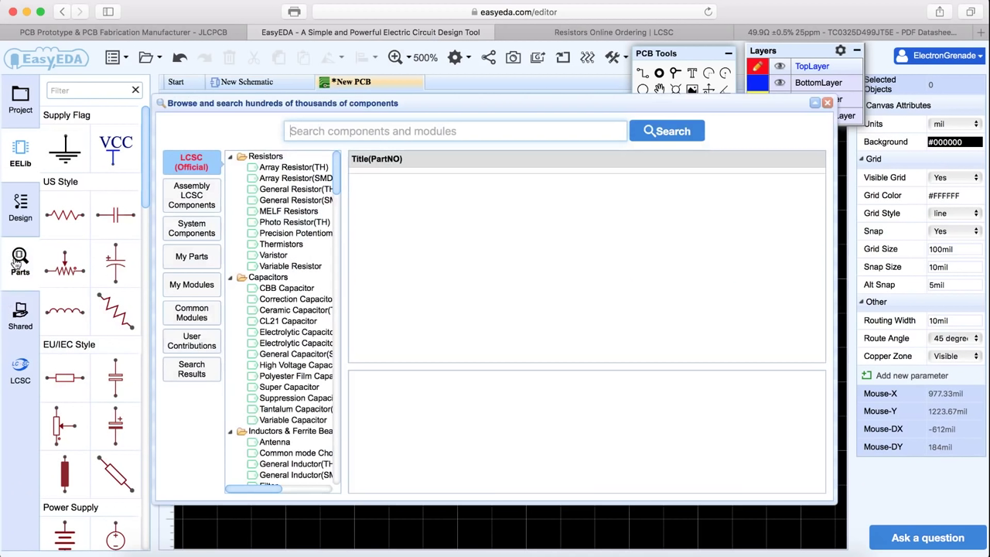
pyautogui.rightClick(367, 126)
pyautogui.click(391, 159)
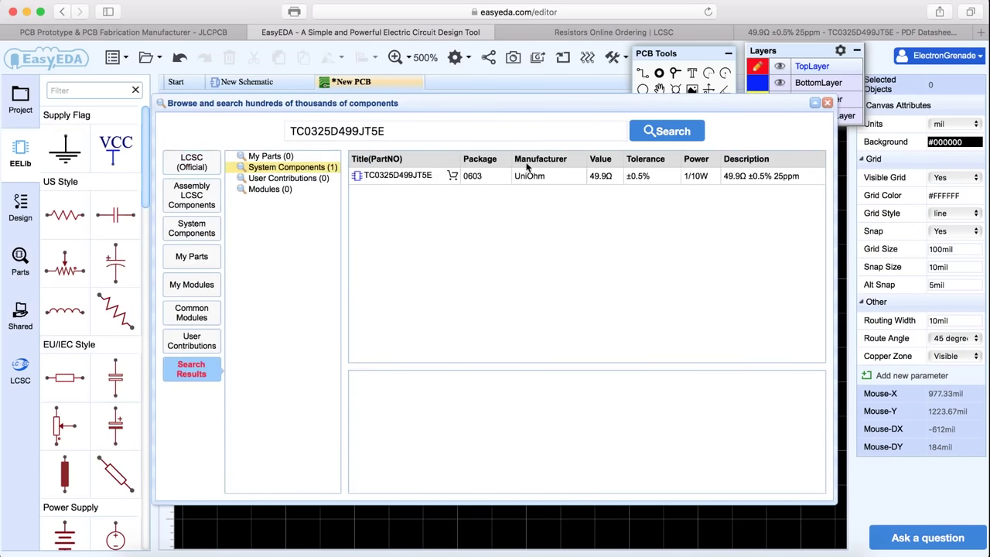
pyautogui.click(506, 177)
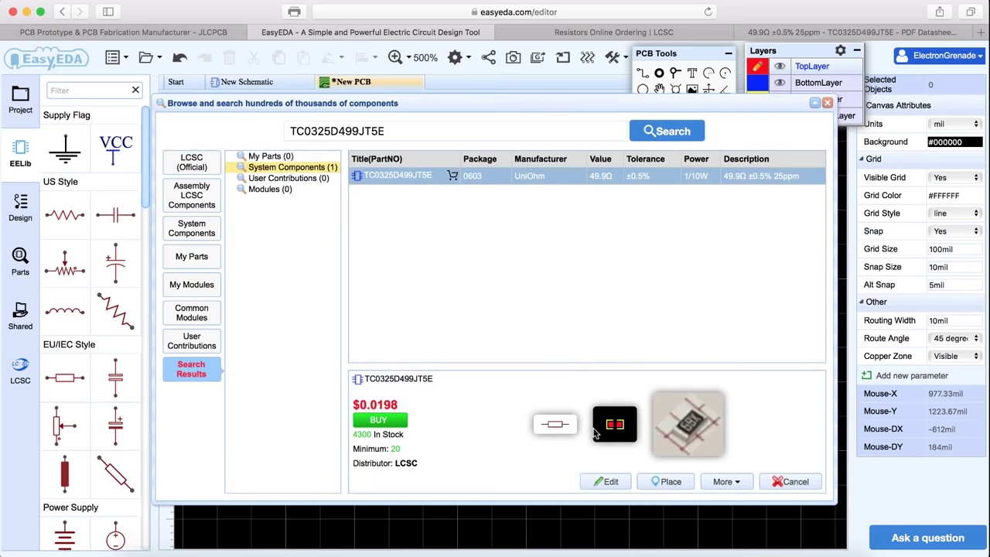
pyautogui.click(657, 483)
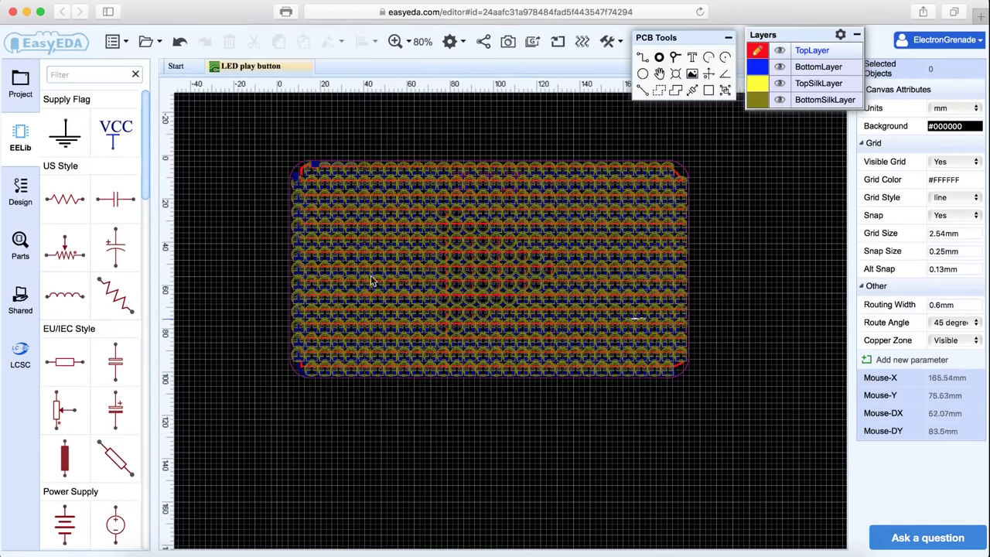
# Step: Generate the fabrication output of the LED play button board and follow the order page's link to the JLCPCB quote page
pyautogui.click(532, 43)
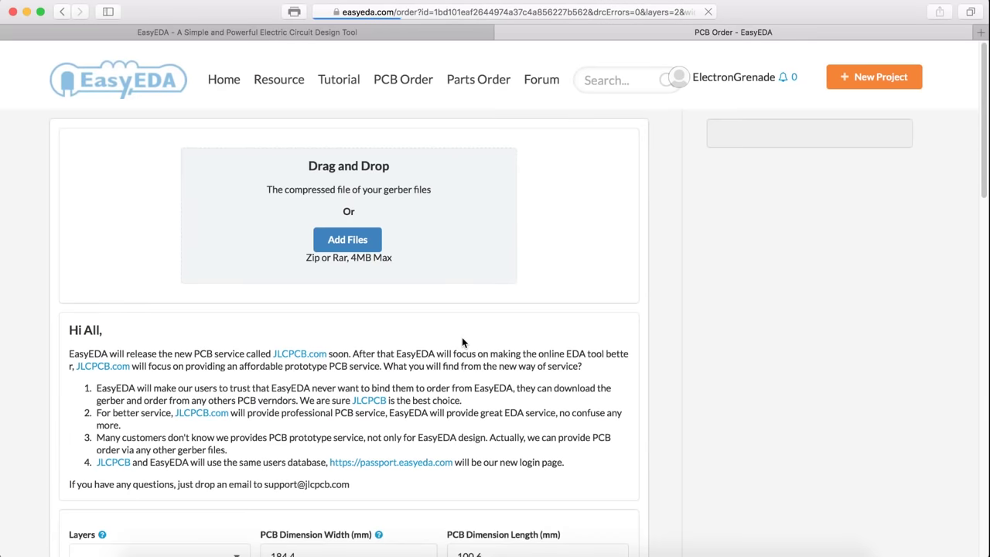
pyautogui.scroll(-3, 461, 342)
pyautogui.click(303, 250)
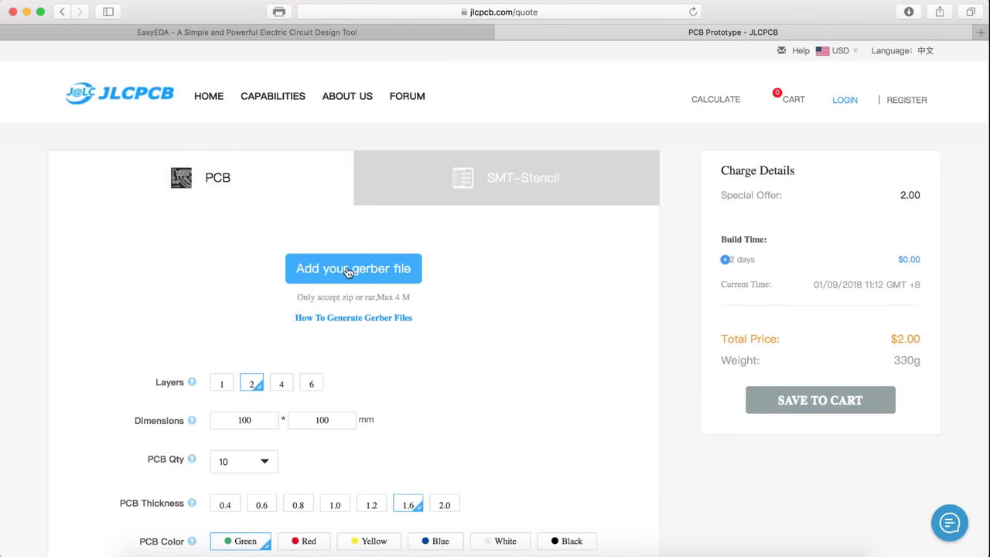
# Step: Compress the LED play button folder in Downloads into an archive for the gerber upload
pyautogui.click(347, 271)
pyautogui.click(610, 301)
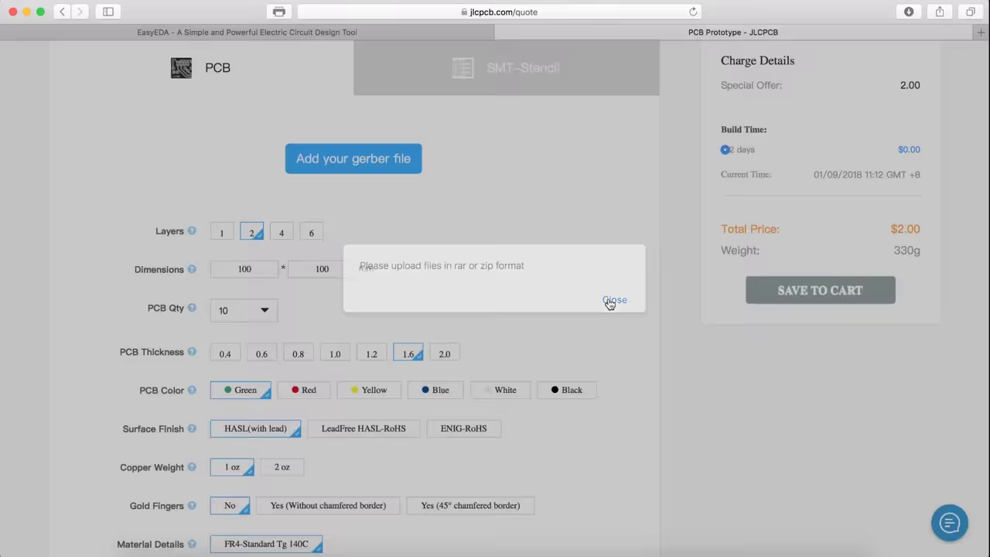
pyautogui.click(147, 550)
pyautogui.rightClick(591, 154)
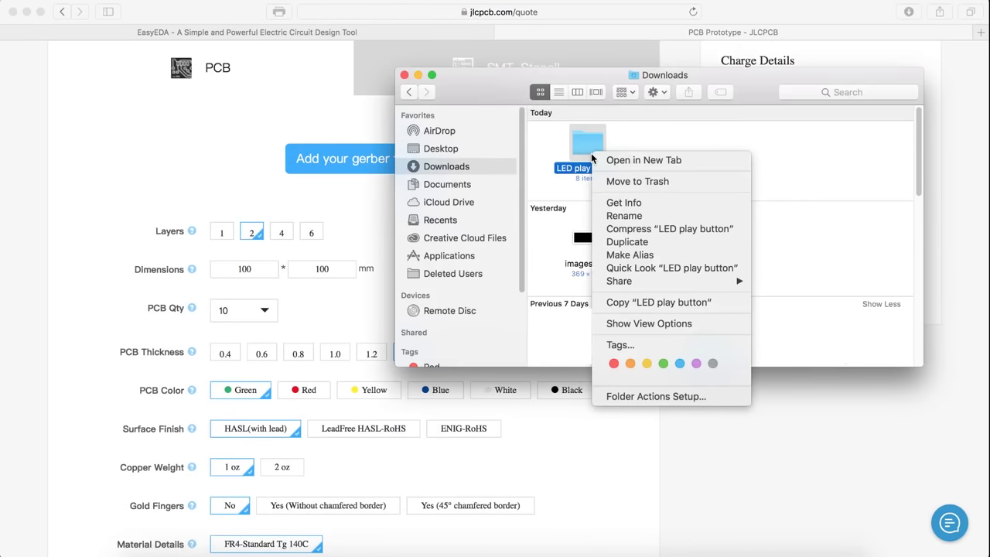
pyautogui.click(668, 229)
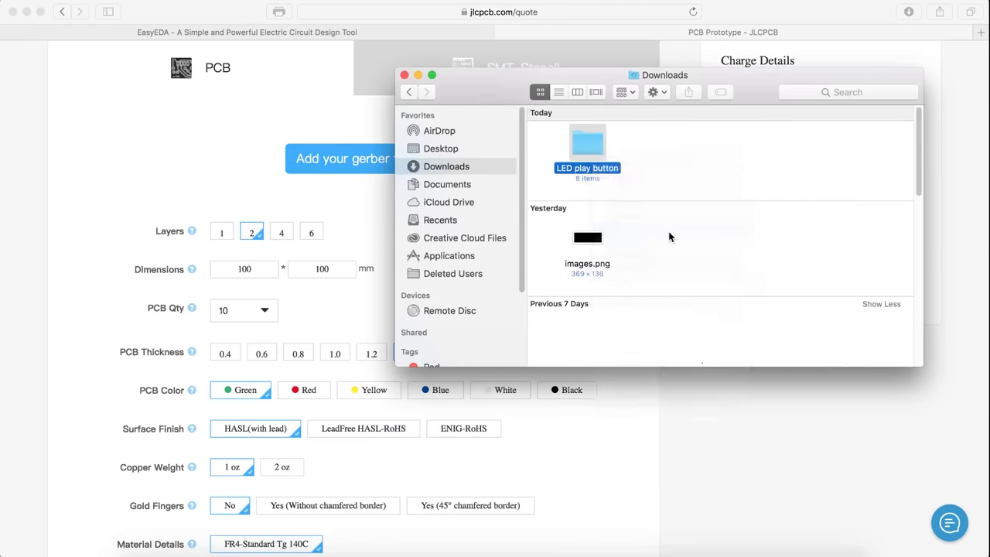
# Step: Upload the compressed LED play button archive as the gerber file of the PCB quote
pyautogui.click(787, 413)
pyautogui.scroll(3, 410, 201)
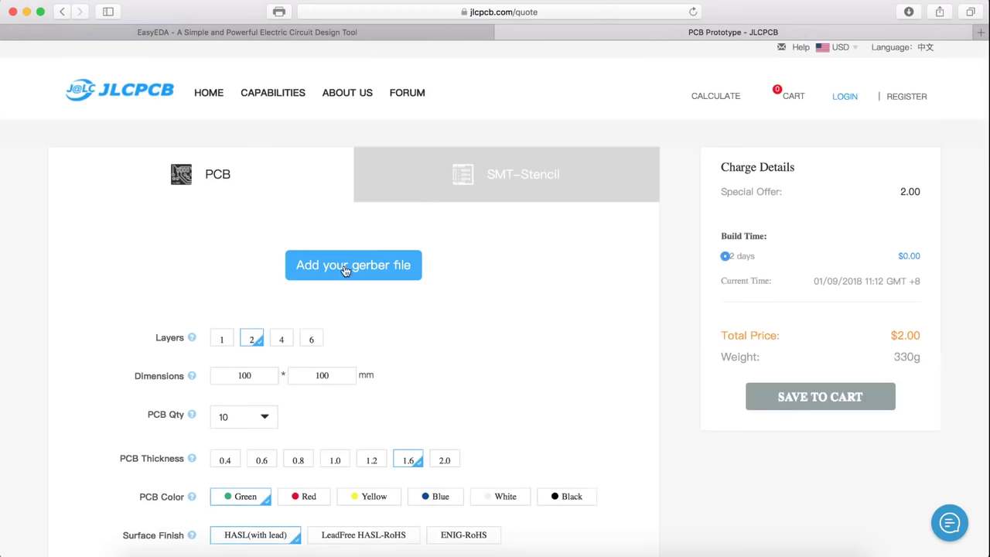
pyautogui.click(345, 267)
pyautogui.doubleClick(433, 98)
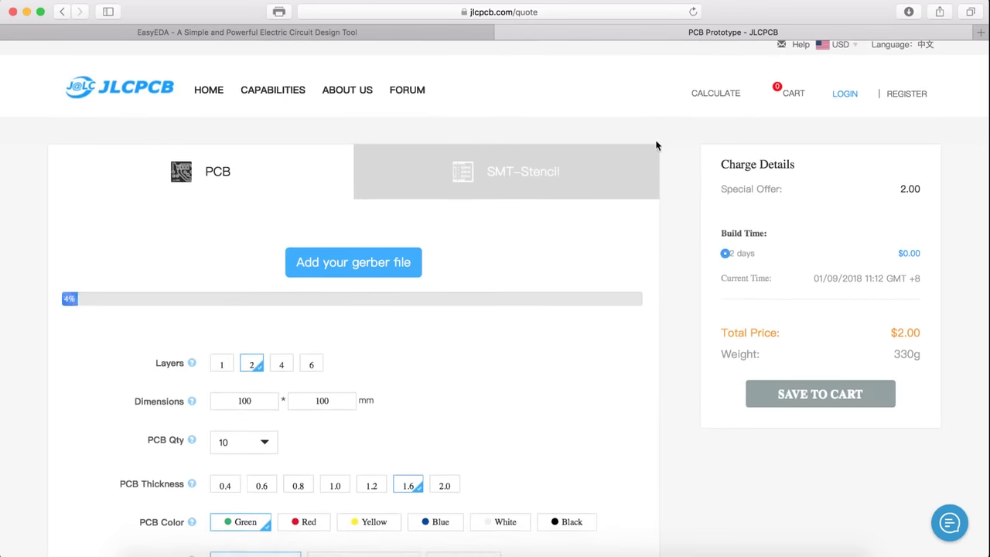
# Step: Set the PCB quantity of the uploaded board to 5
pyautogui.scroll(-4, 657, 146)
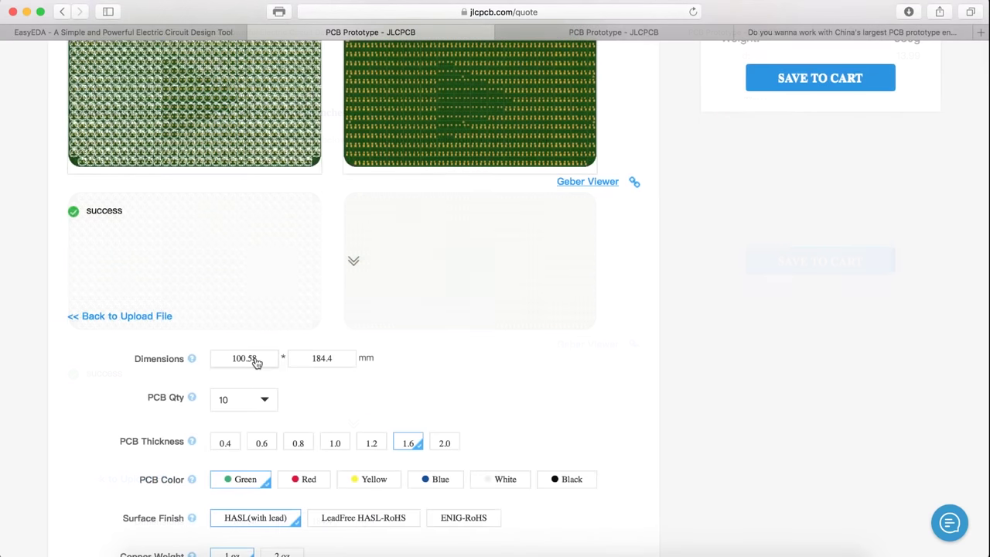
pyautogui.scroll(-3, 251, 355)
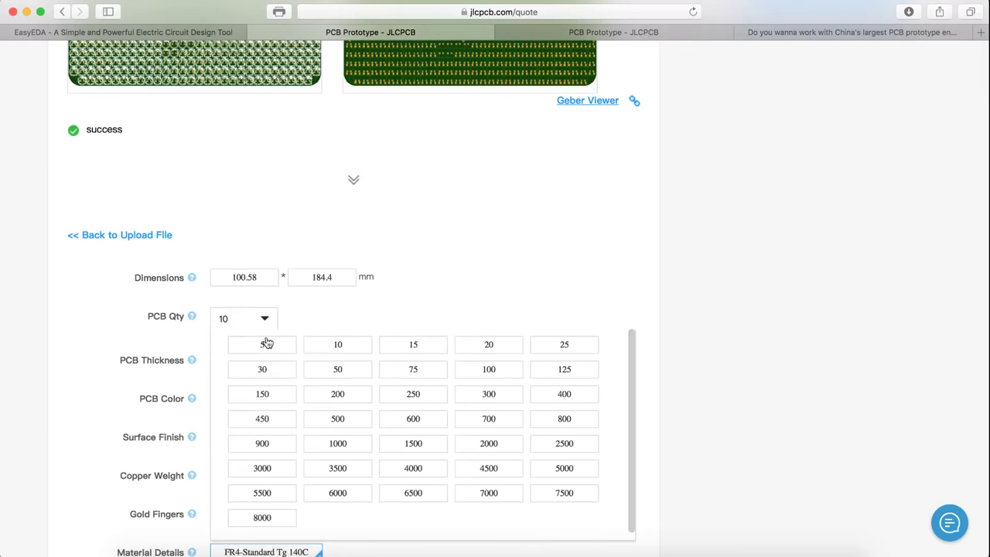
pyautogui.click(260, 345)
pyautogui.scroll(5, 812, 389)
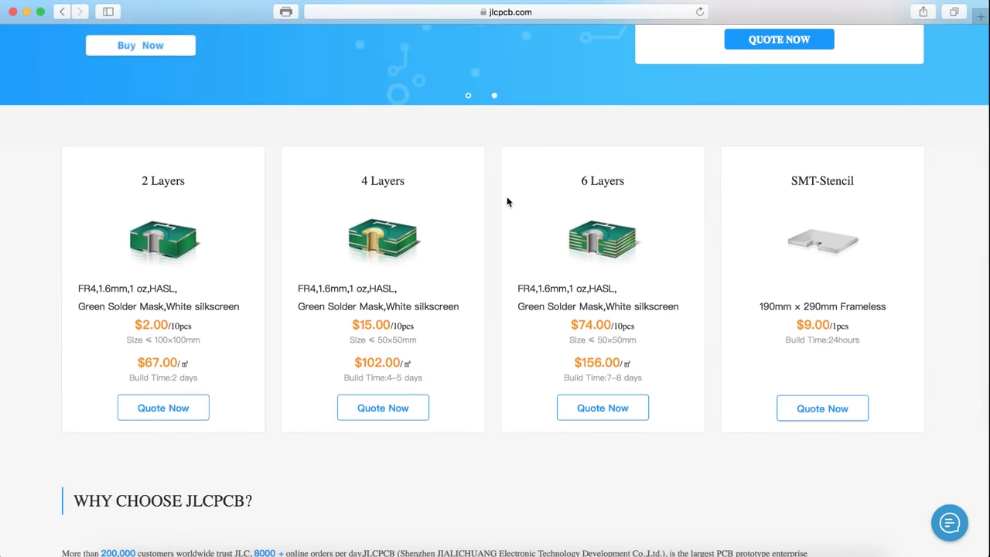
pyautogui.scroll(-5, 507, 203)
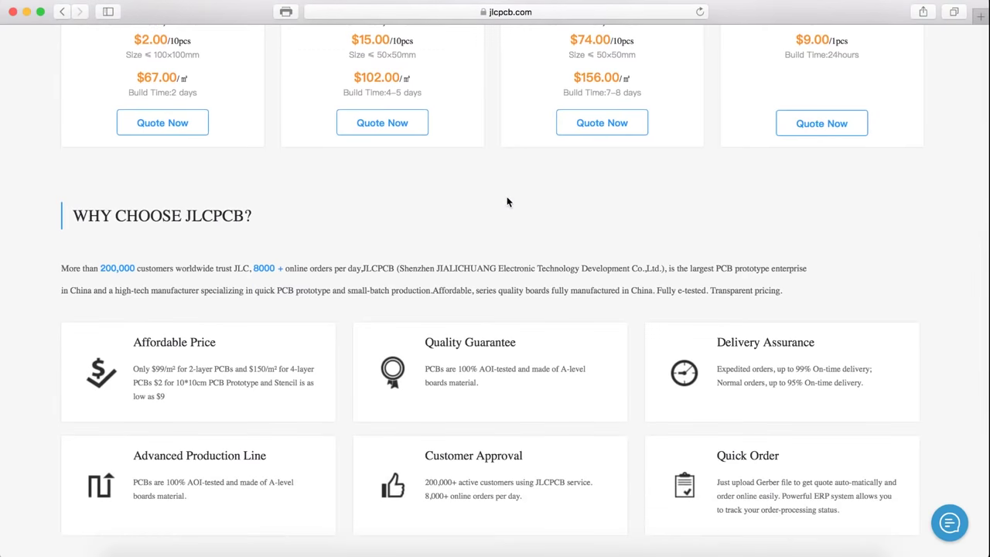
pyautogui.scroll(-2, 507, 202)
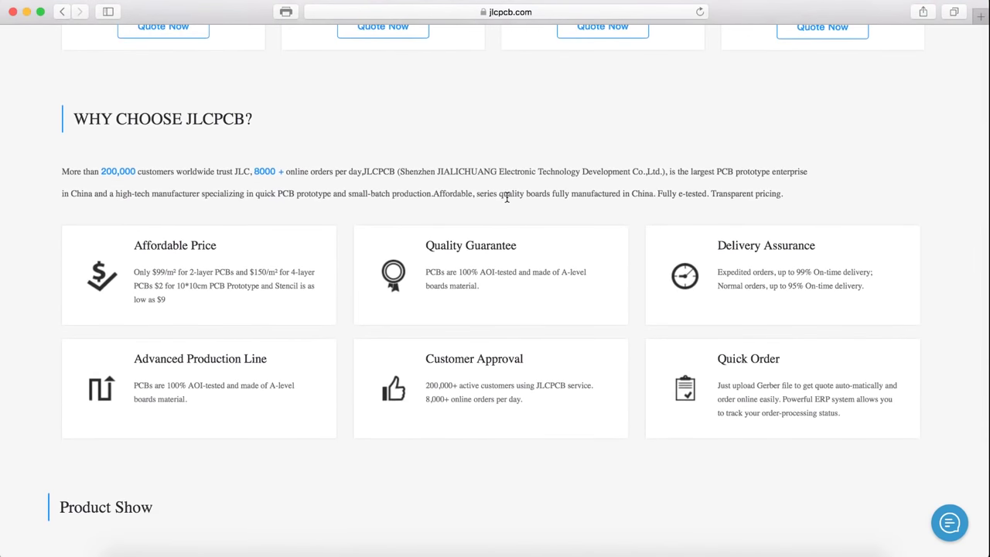
pyautogui.scroll(-3, 914, 237)
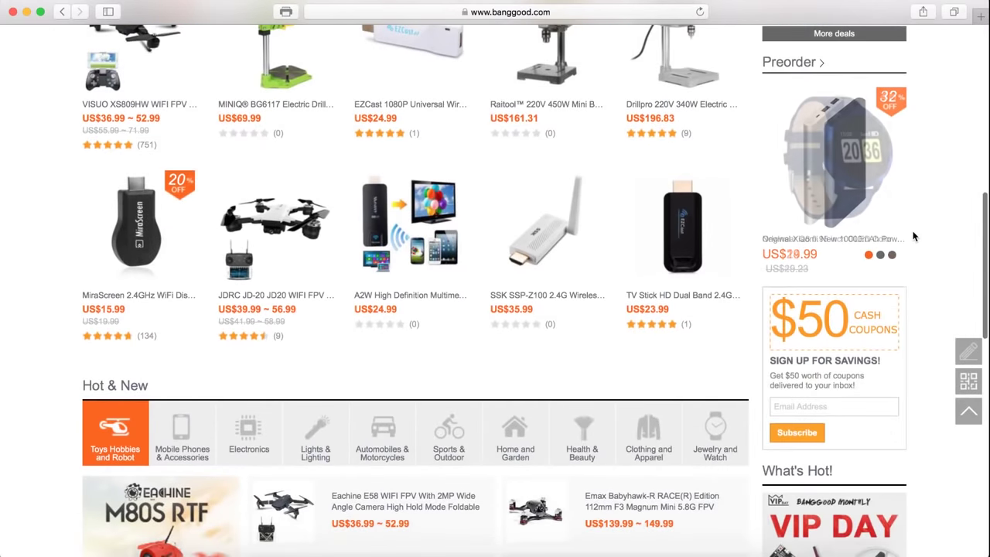
pyautogui.scroll(-5, 914, 236)
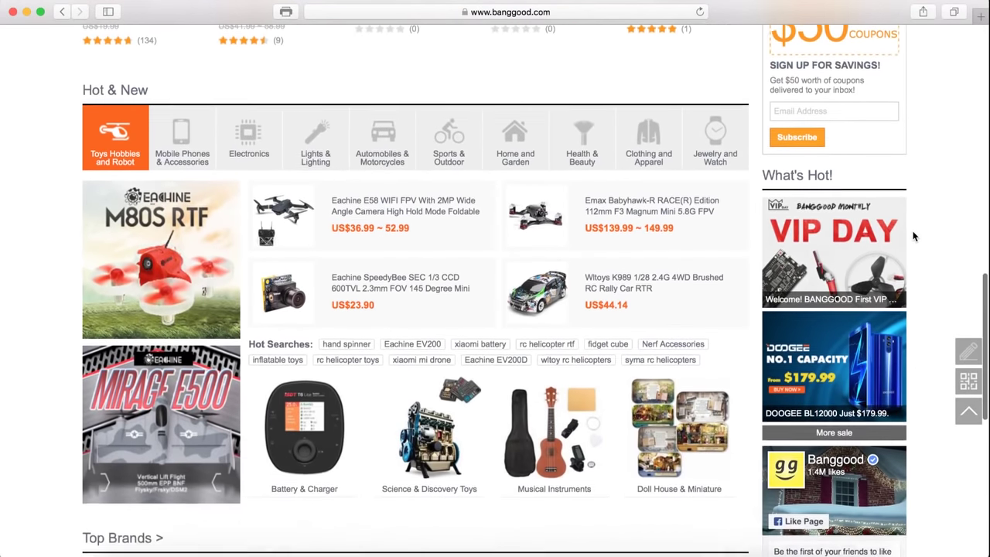
pyautogui.scroll(-3, 913, 236)
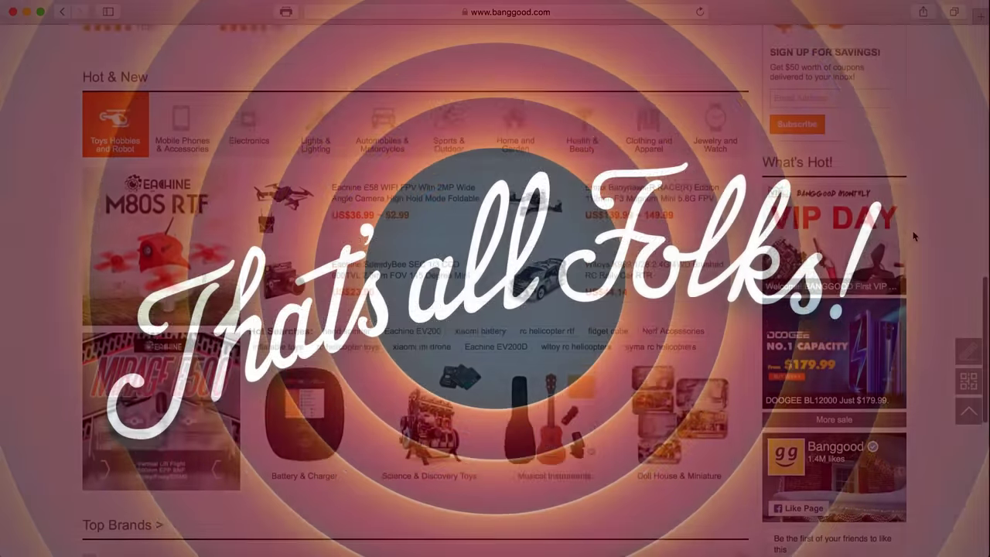